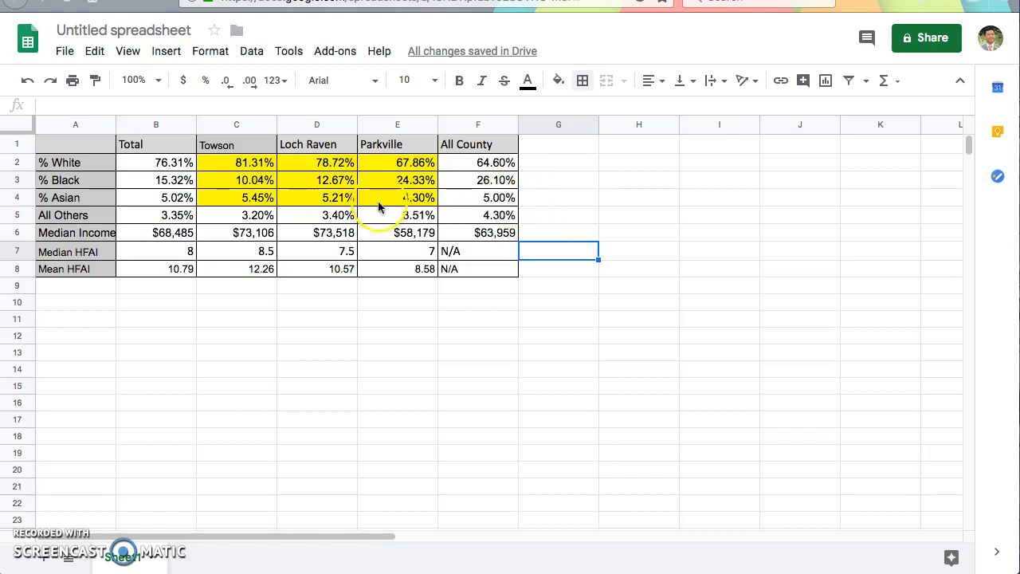
Step: Insert a column chart from the demographic data in A1:F5
drag(463, 217, 94, 152)
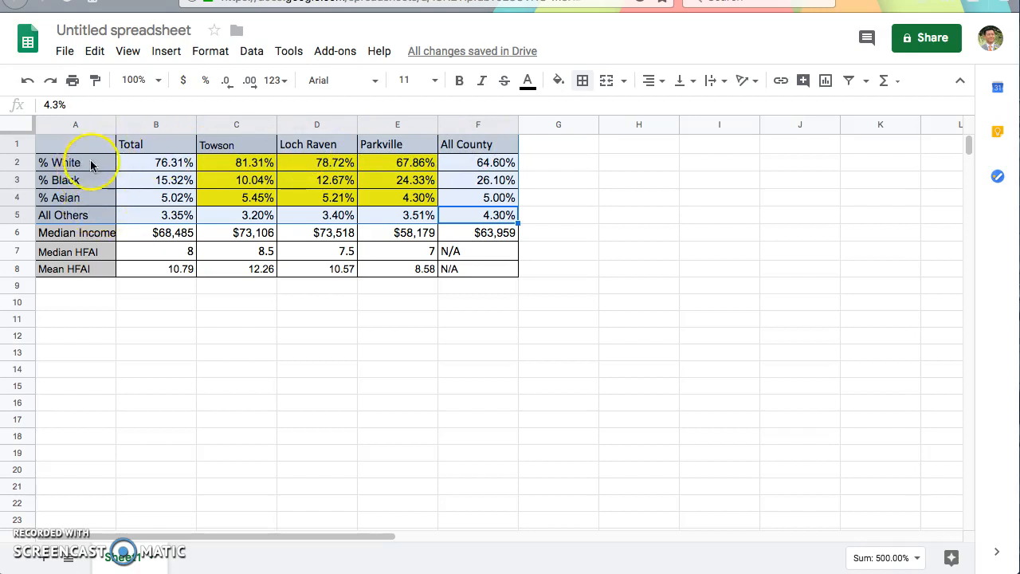
click(166, 51)
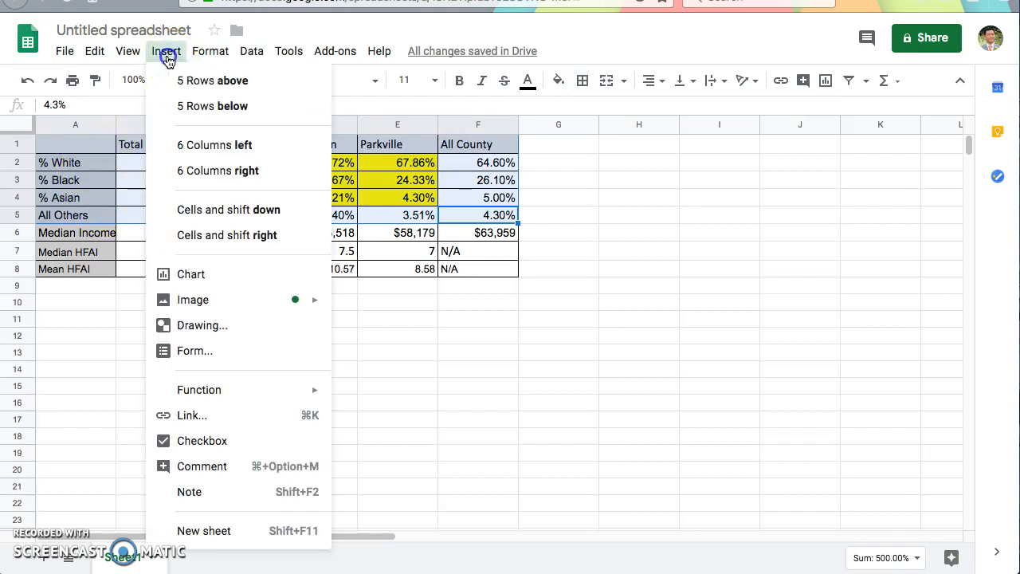
click(207, 277)
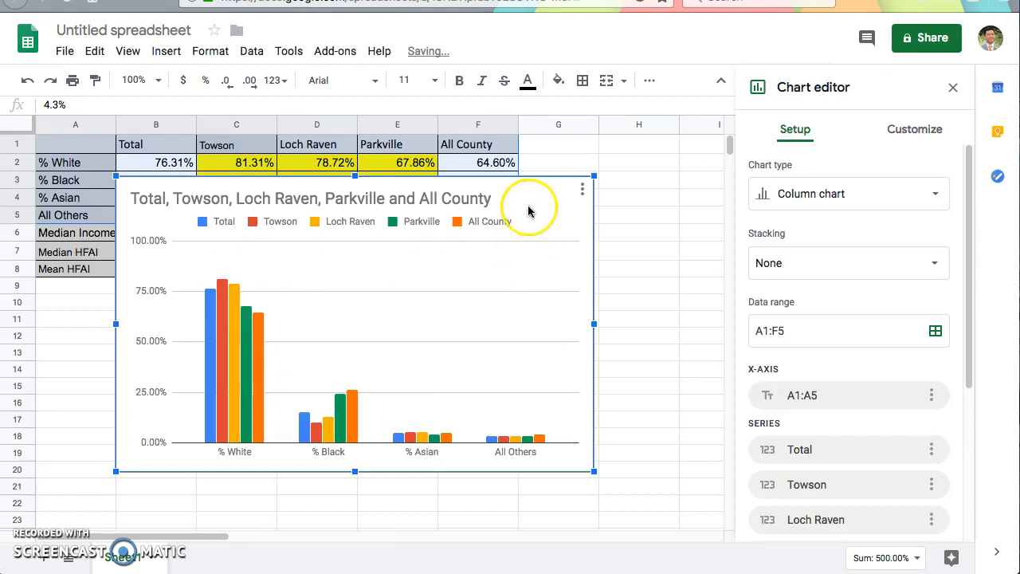
Step: Move the demographic chart below the table so that it starts at about row 22
drag(526, 205, 641, 226)
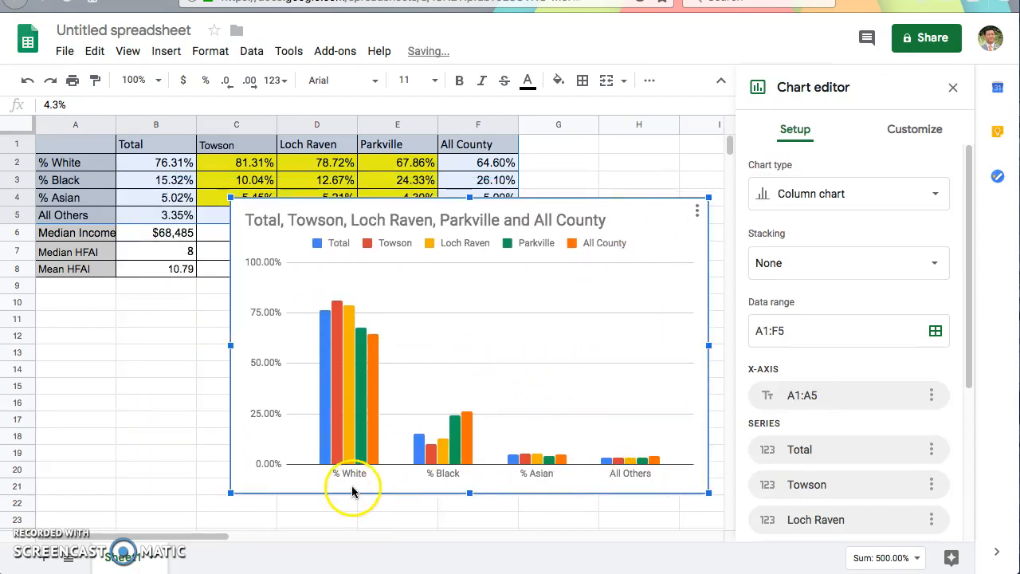
mouse_move(637, 464)
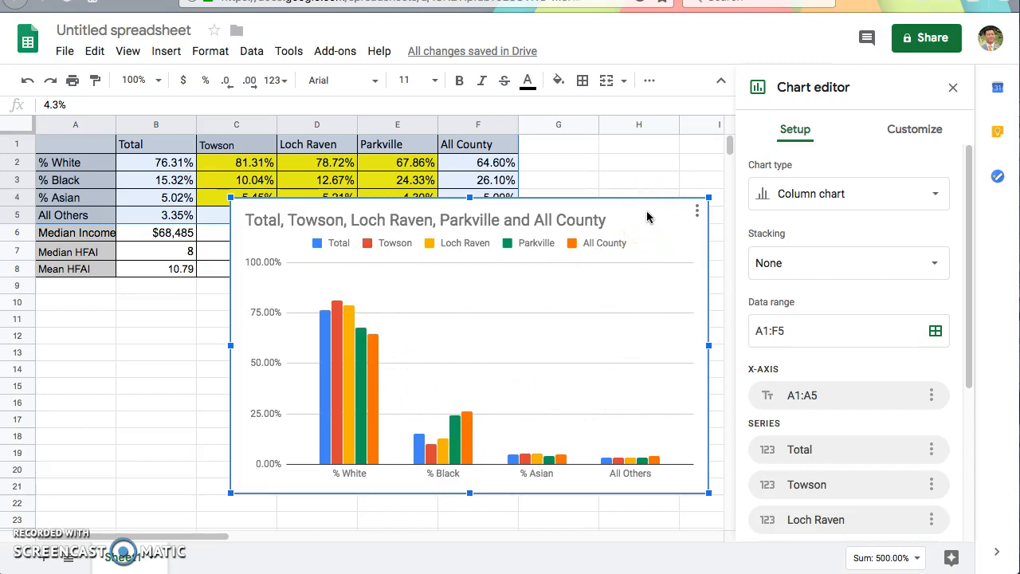
drag(646, 221, 480, 525)
click(539, 372)
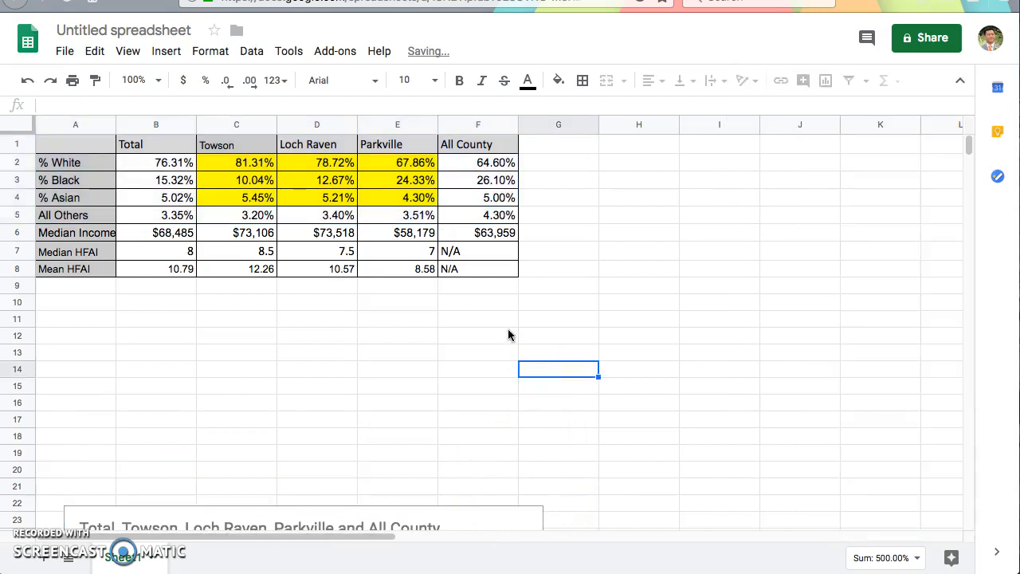
Step: Insert a column chart from the Median Income row, A6:F6
drag(489, 232, 90, 233)
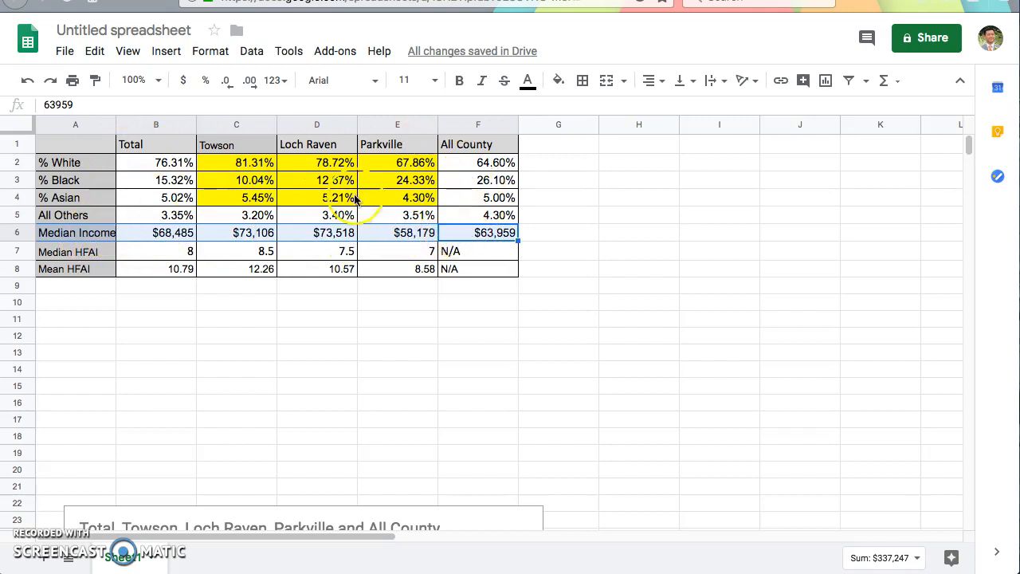
click(510, 251)
drag(506, 233, 104, 233)
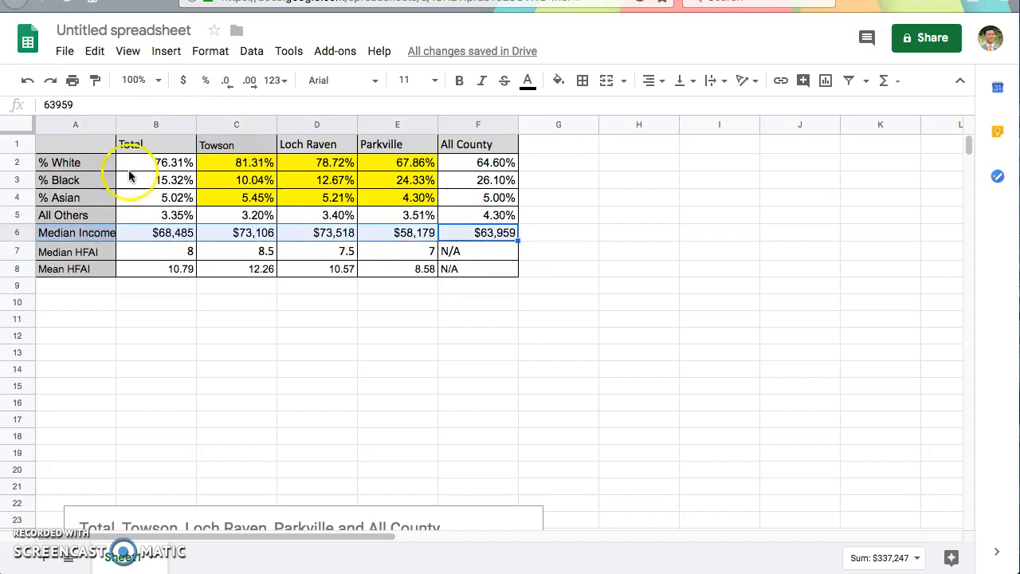
click(167, 52)
click(268, 272)
click(467, 252)
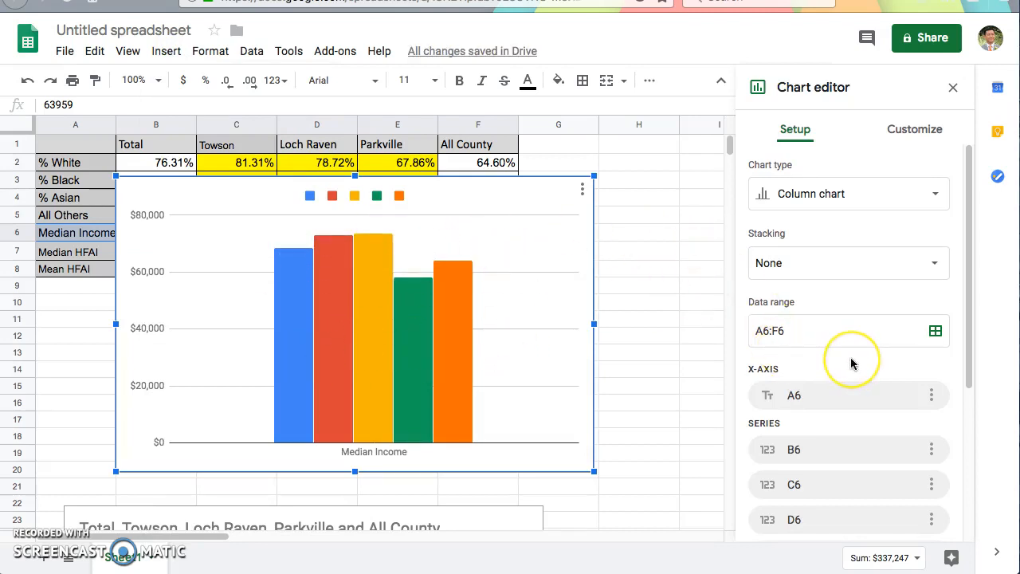
Step: Switch rows and columns in the Median Income chart and use A1:F1 as its x-axis
scroll(850, 363, down, 5)
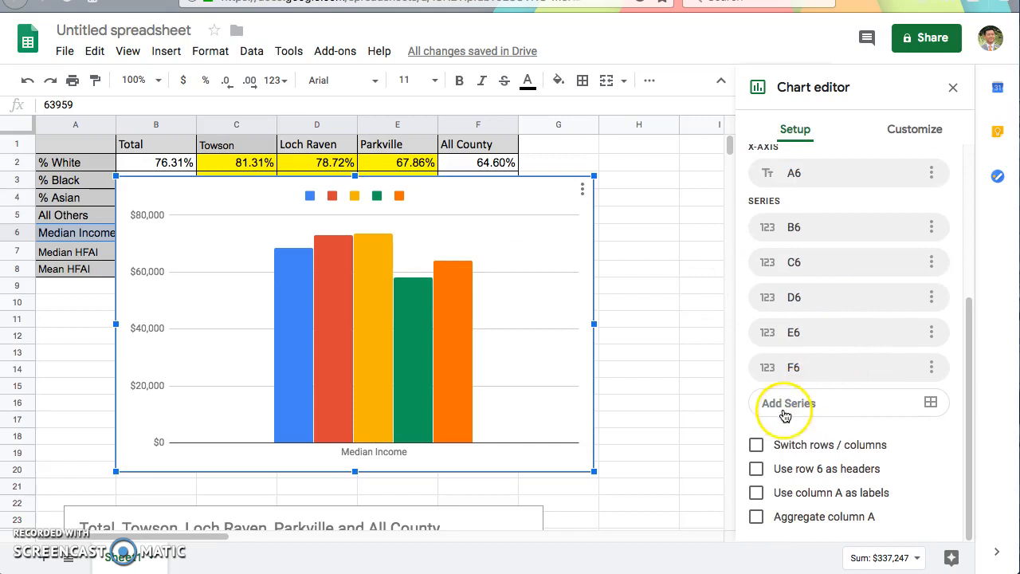
click(755, 445)
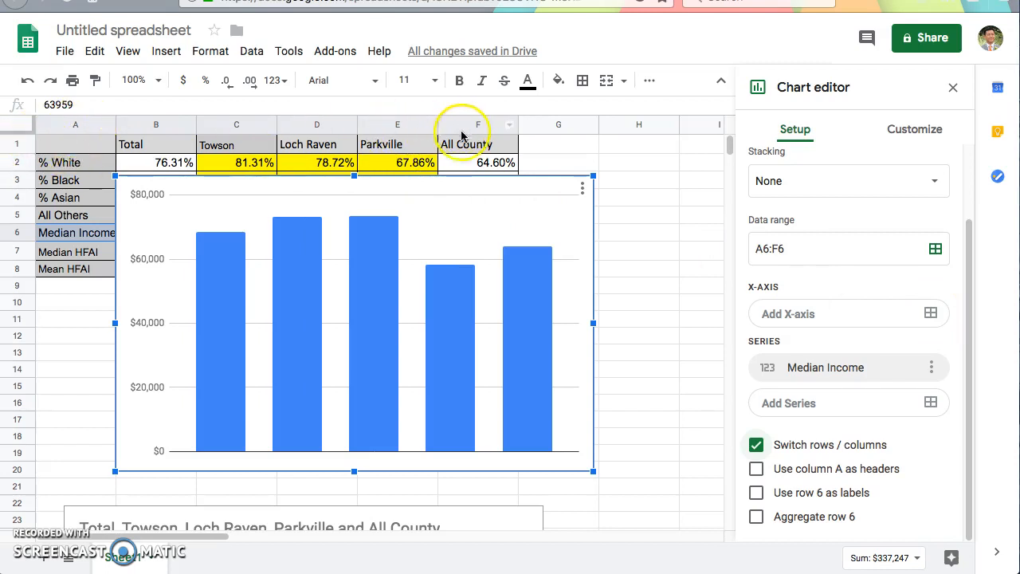
click(932, 314)
text(a1:f1)
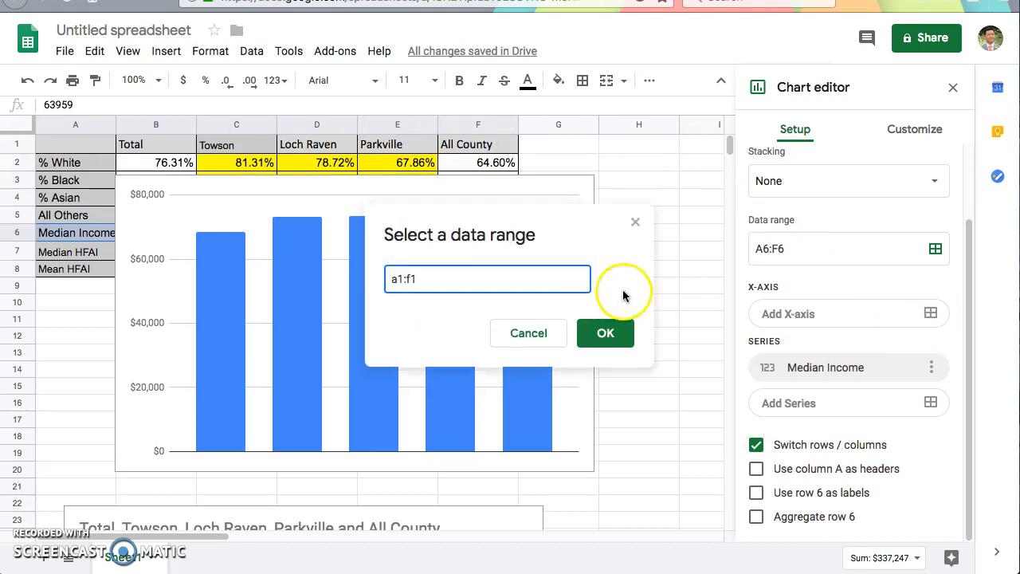
click(607, 333)
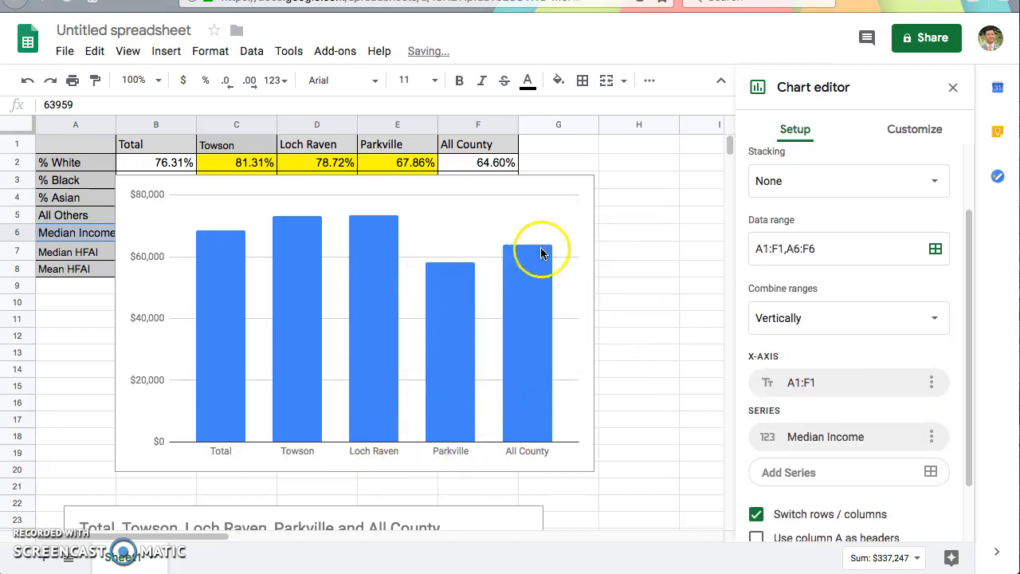
click(908, 131)
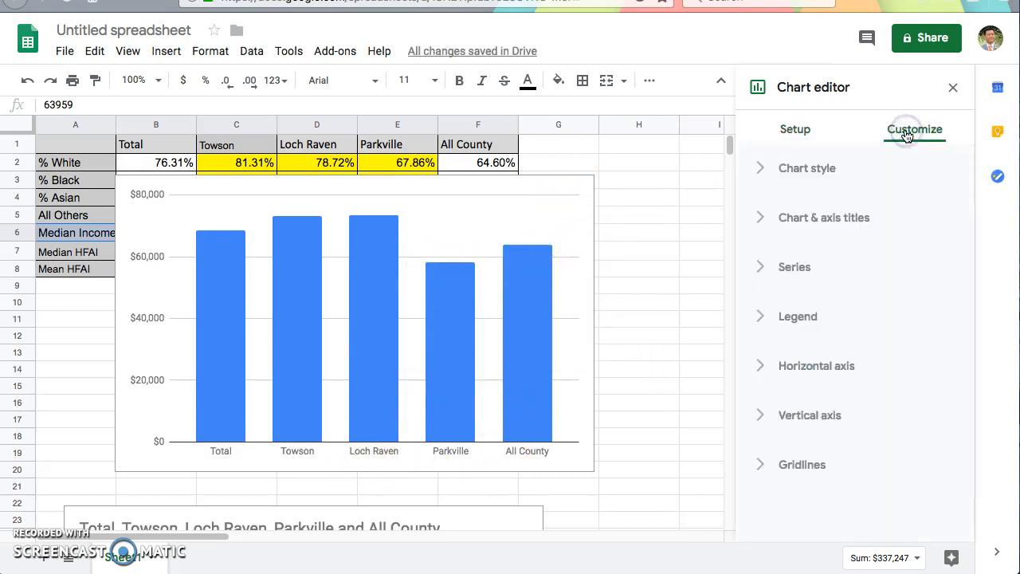
click(795, 130)
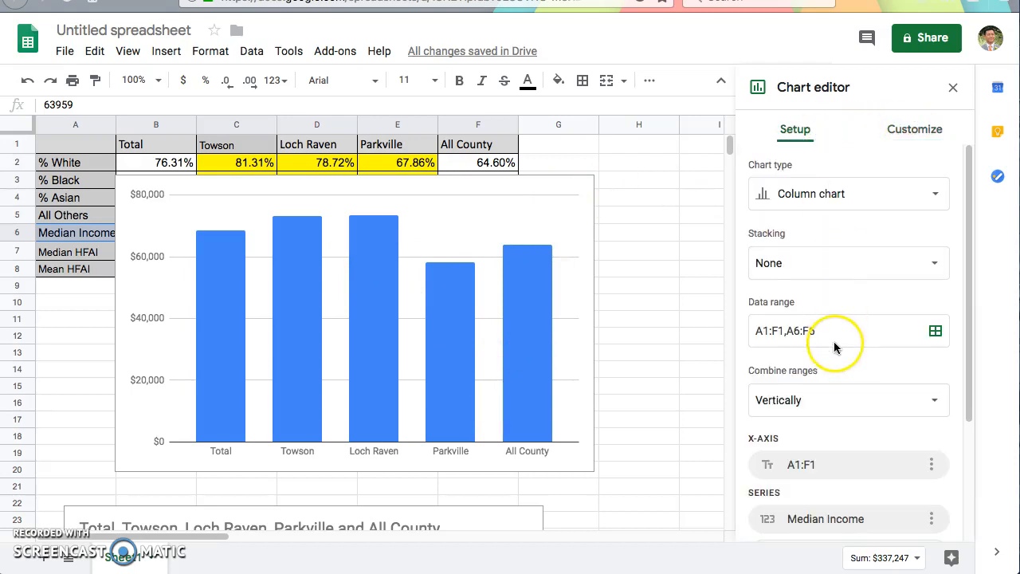
scroll(833, 341, down, 1)
scroll(841, 343, down, 3)
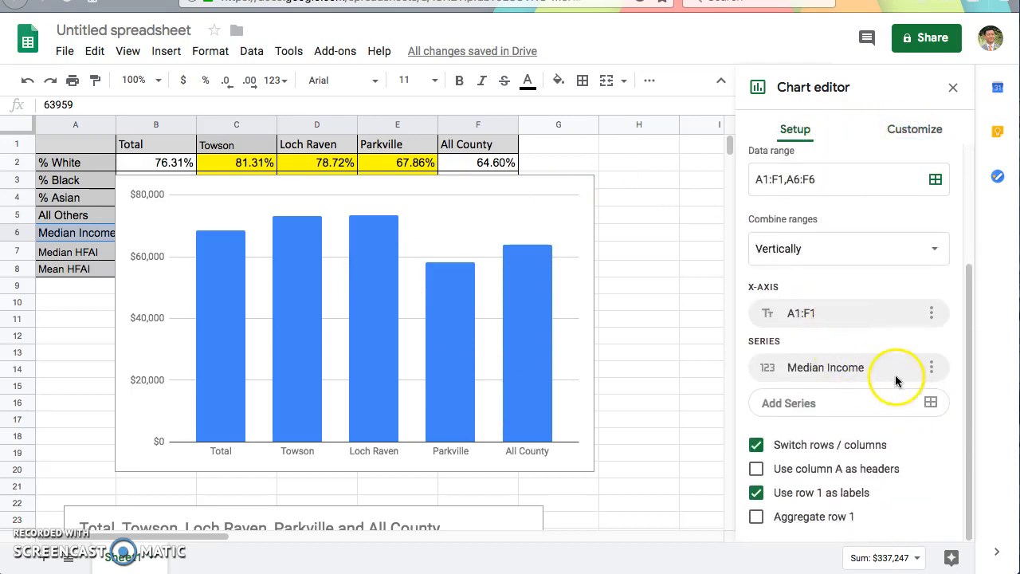
scroll(897, 380, up, 3)
scroll(893, 373, up, 1)
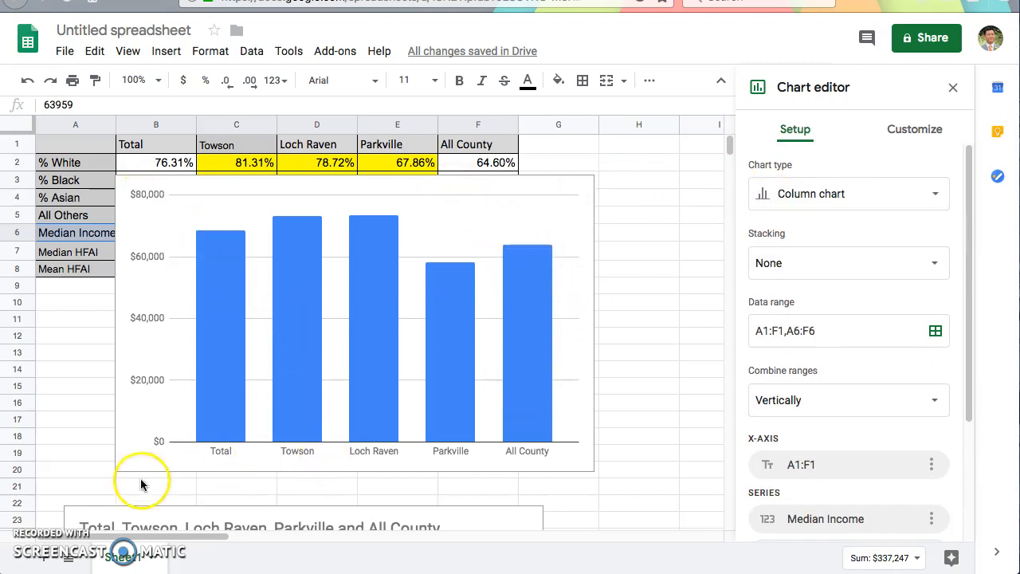
Step: Move the Median Income chart below the table so that it starts at about row 22
click(573, 188)
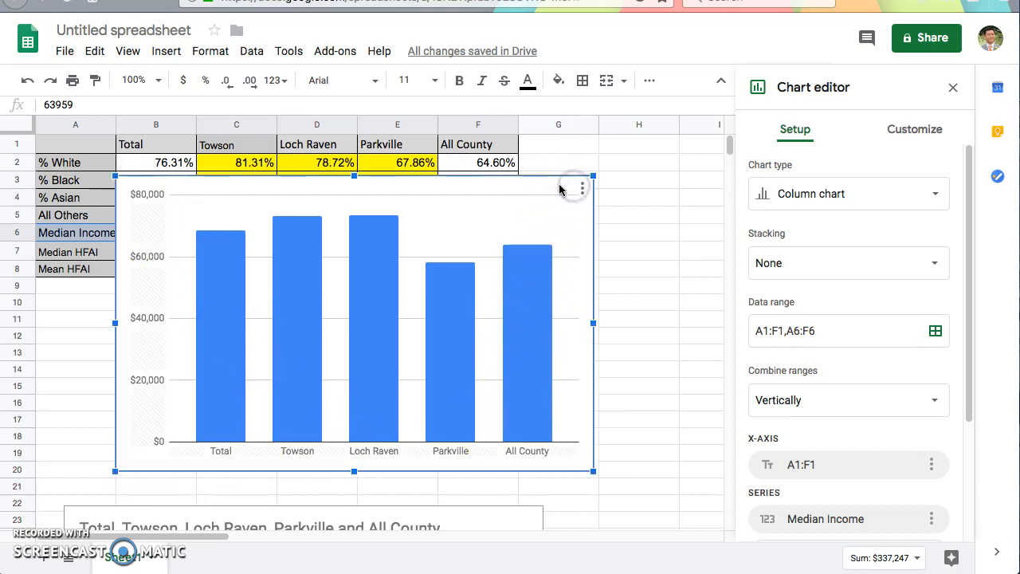
drag(555, 188, 514, 510)
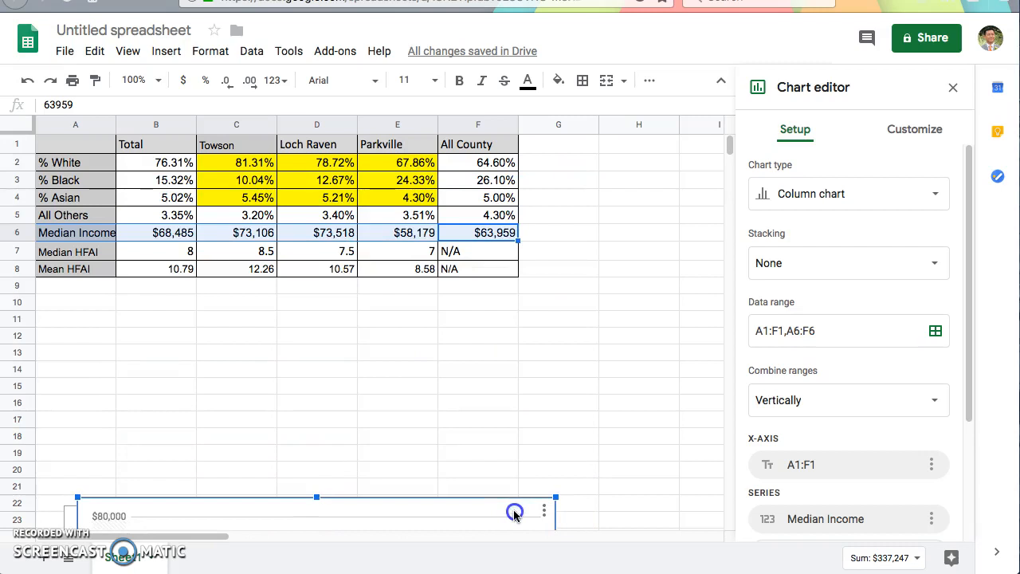
click(535, 385)
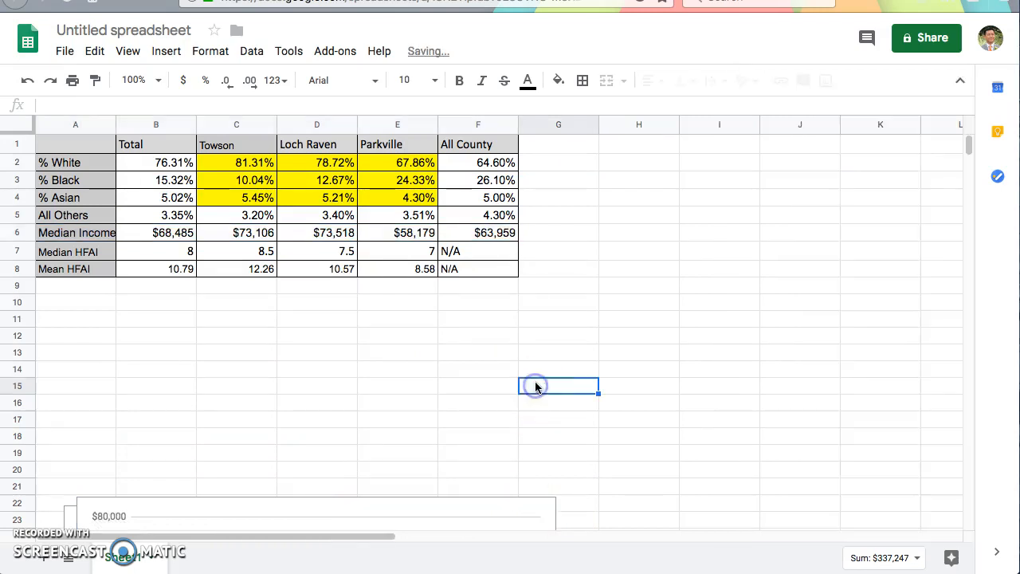
click(448, 517)
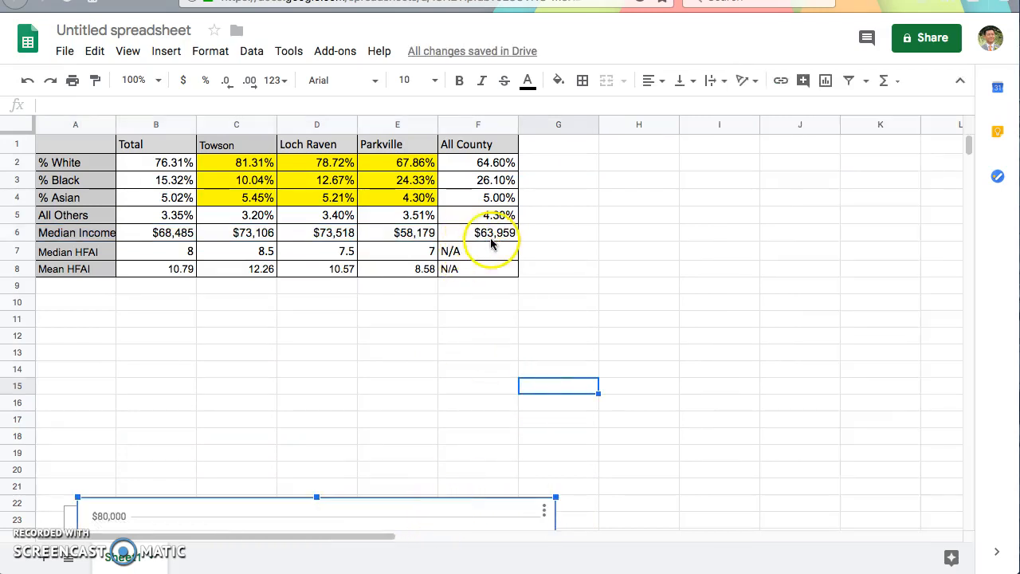
Step: Insert a column chart from the header, % White and % Black rows, A1:F3
drag(483, 144, 479, 181)
drag(362, 187, 60, 187)
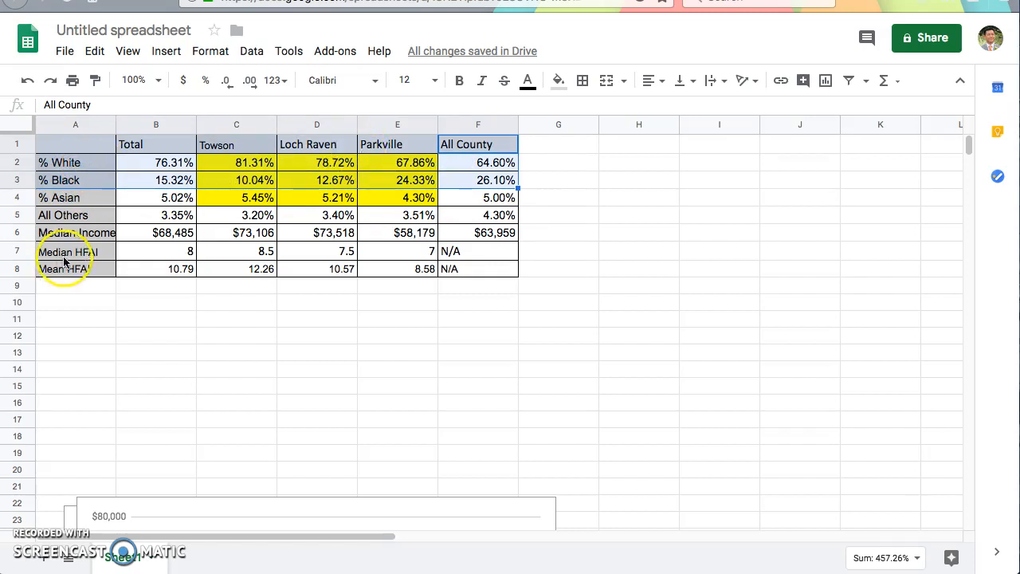
click(171, 55)
click(191, 274)
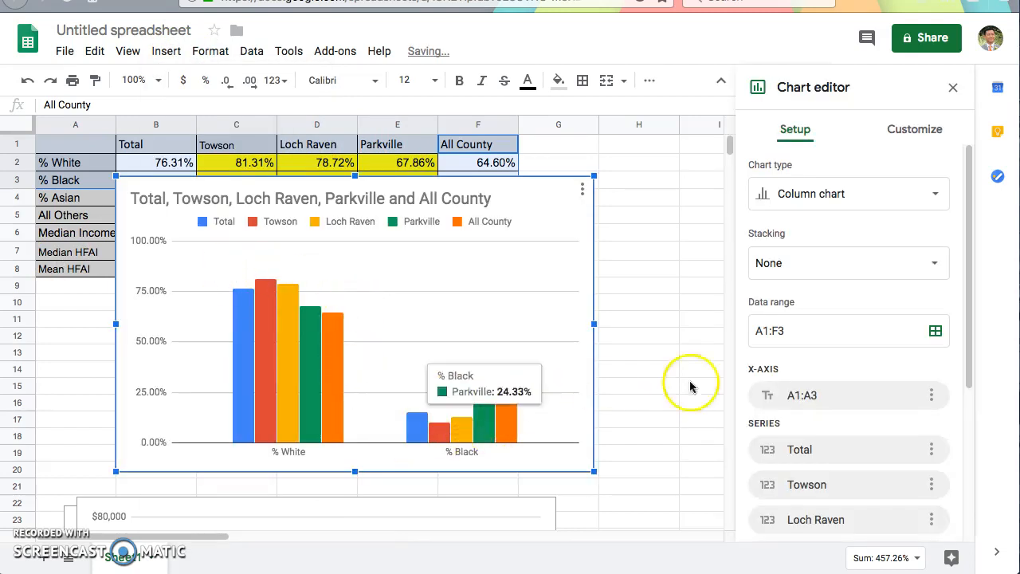
Step: Switch rows and columns in the new chart and remove its % White series
scroll(850, 410, down, 3)
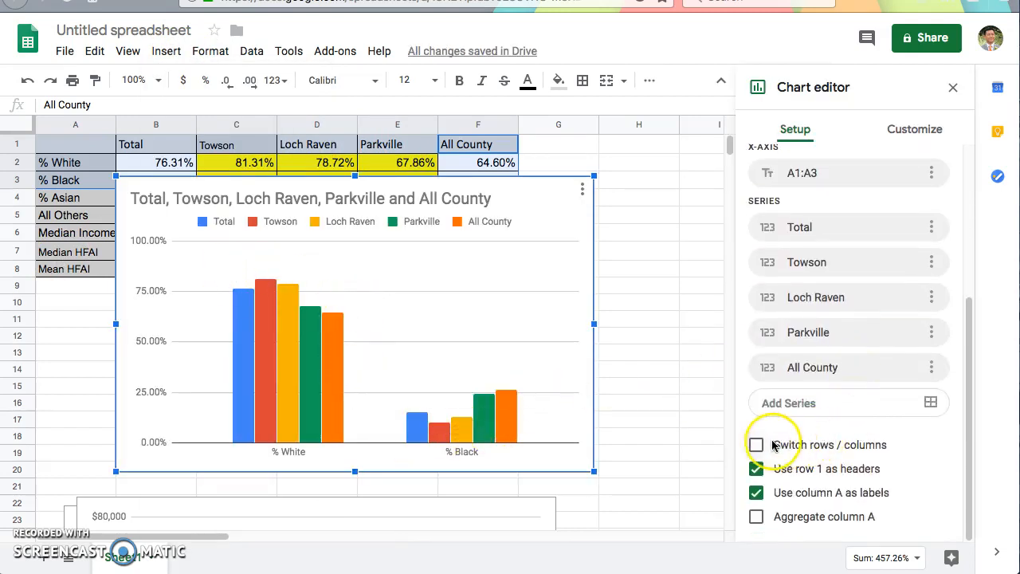
click(759, 445)
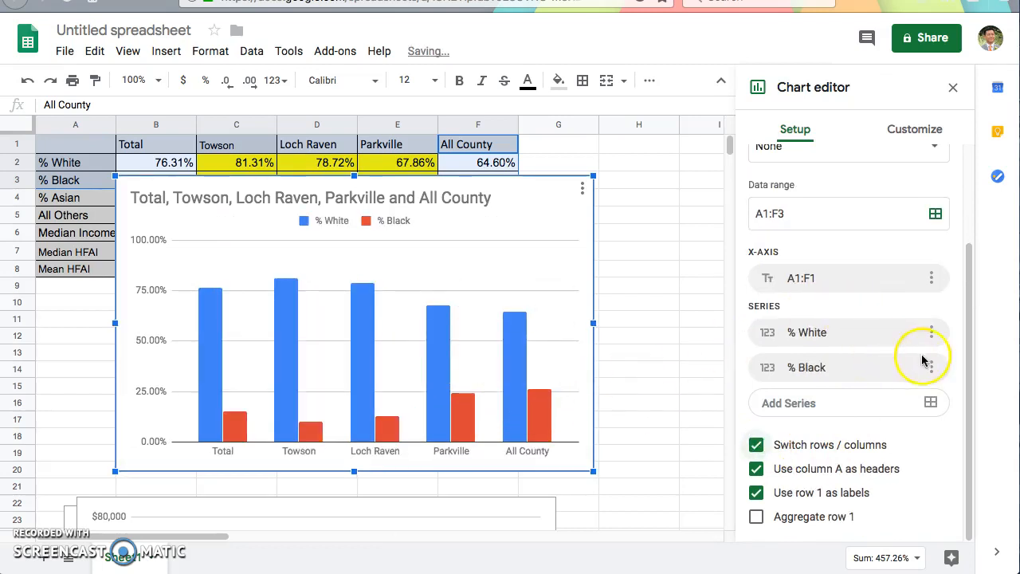
click(931, 333)
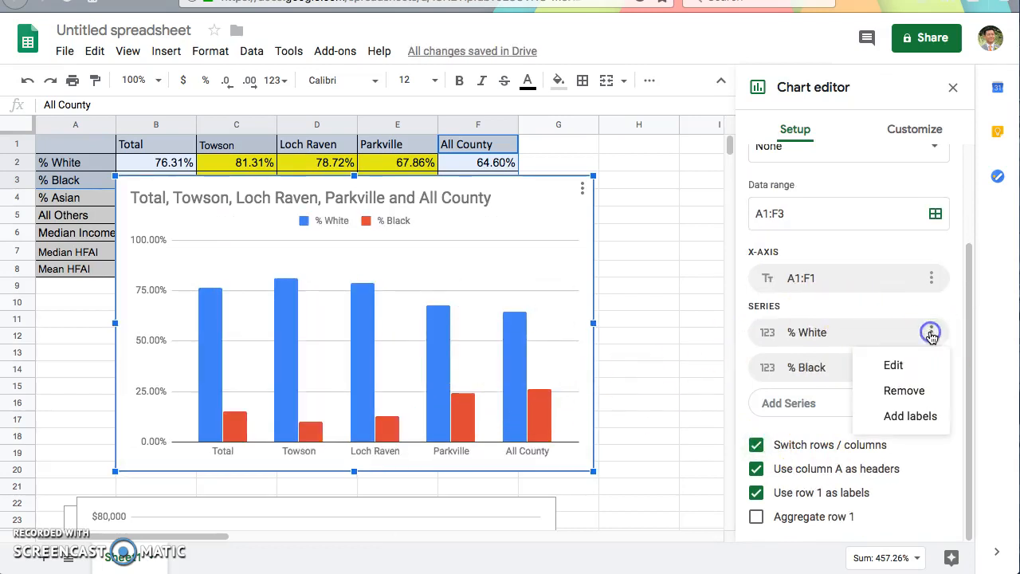
click(907, 391)
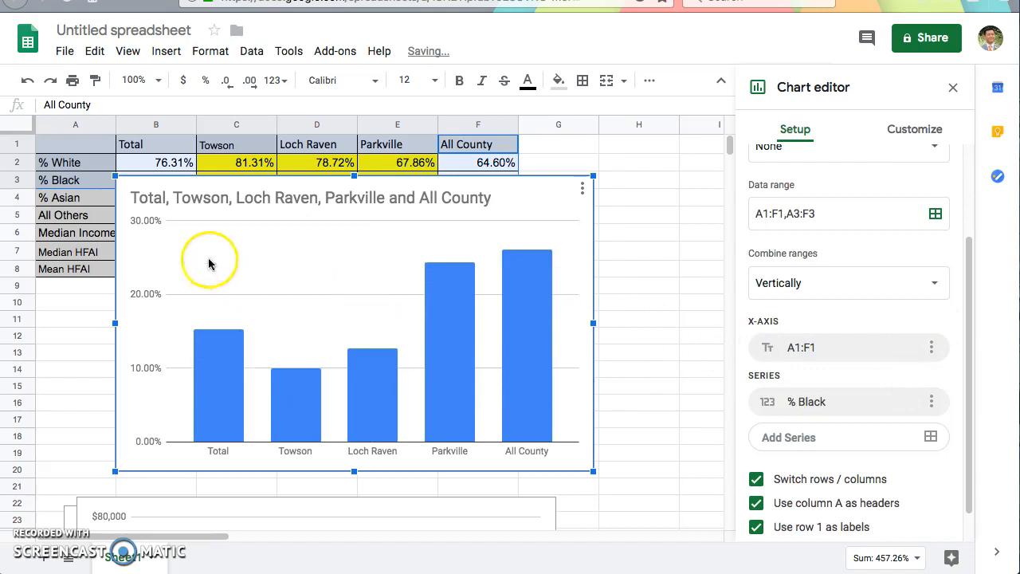
Step: Add the Median Income row, A6:F6, as a second series beside % Black
mouse_move(362, 395)
mouse_move(178, 412)
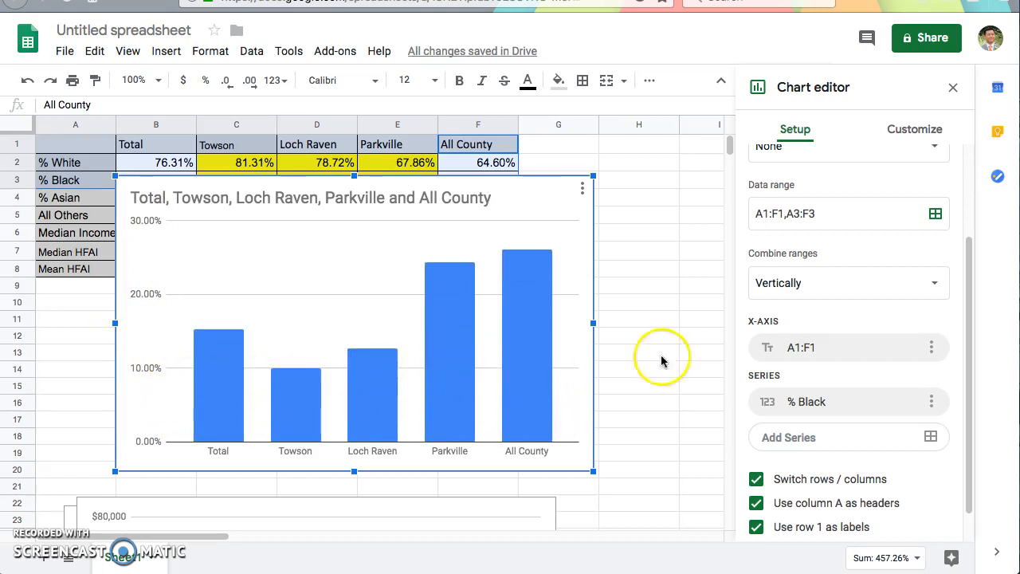
click(930, 439)
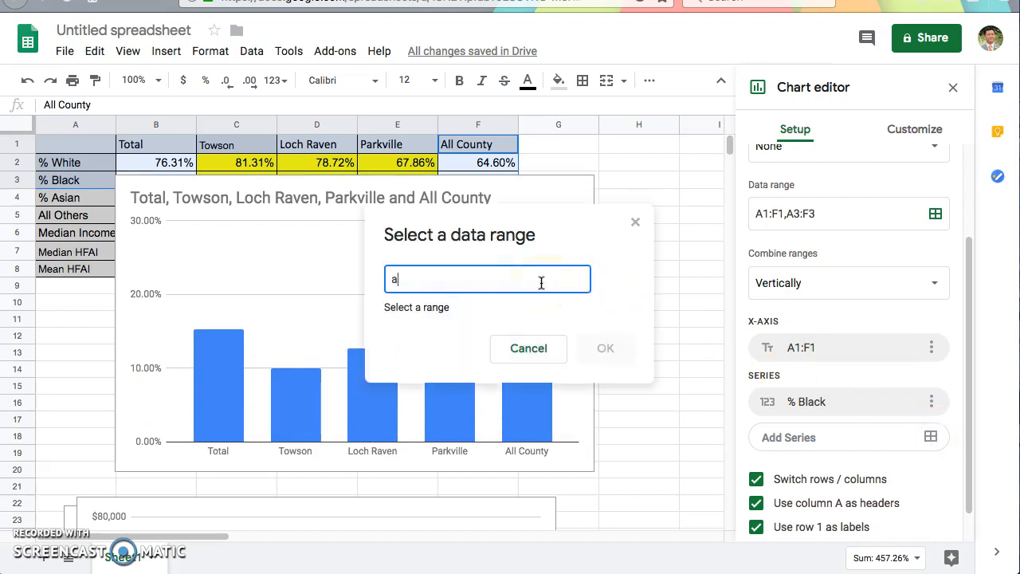
text(a6:f6)
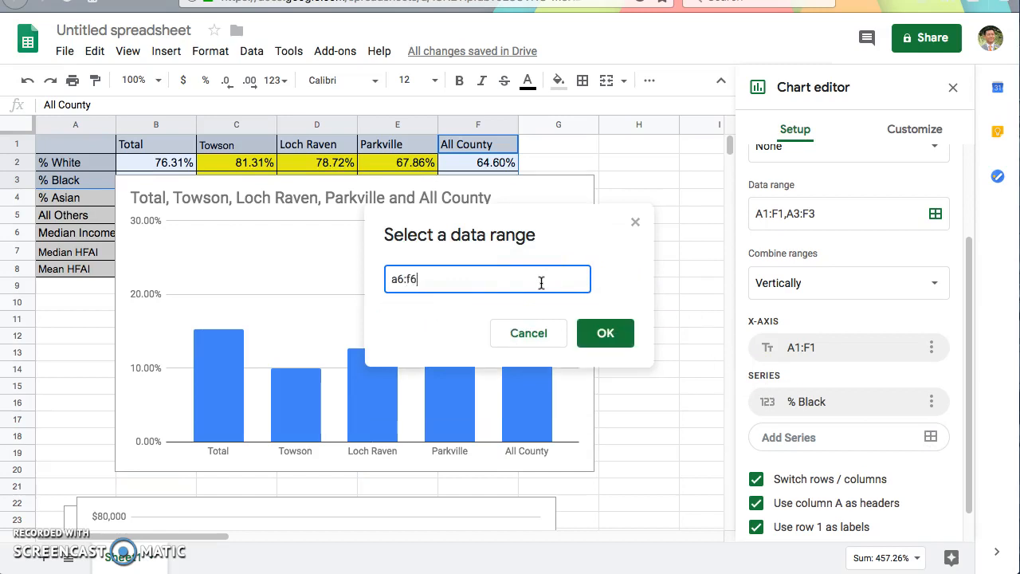
click(620, 323)
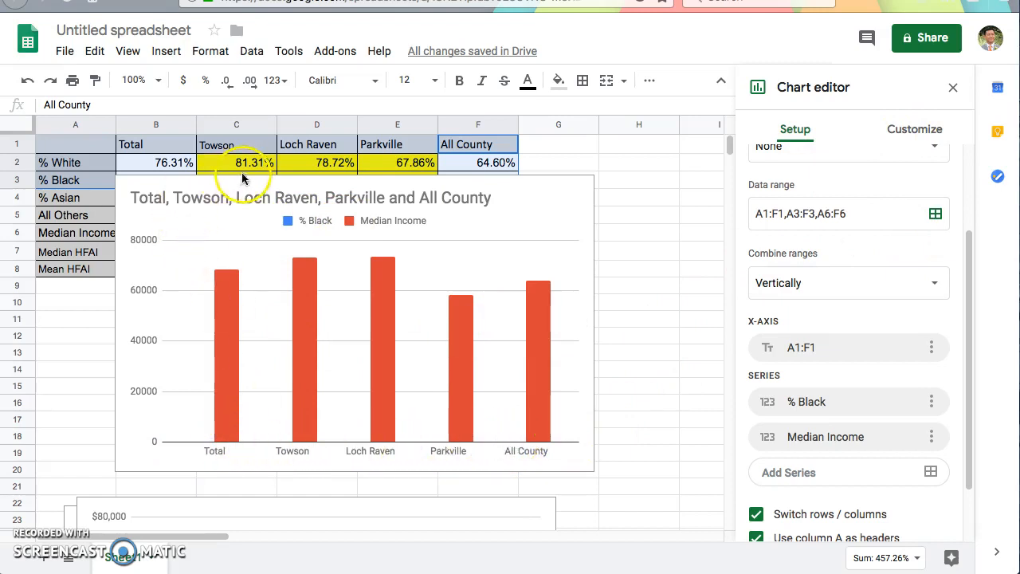
Step: Assign all series of the combined chart to the right axis
click(900, 131)
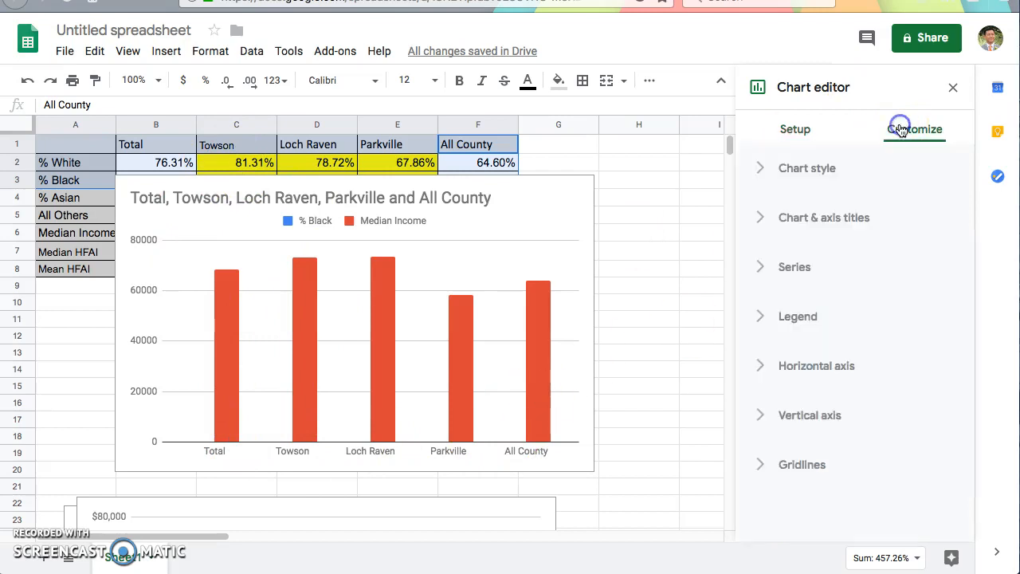
click(760, 268)
click(822, 417)
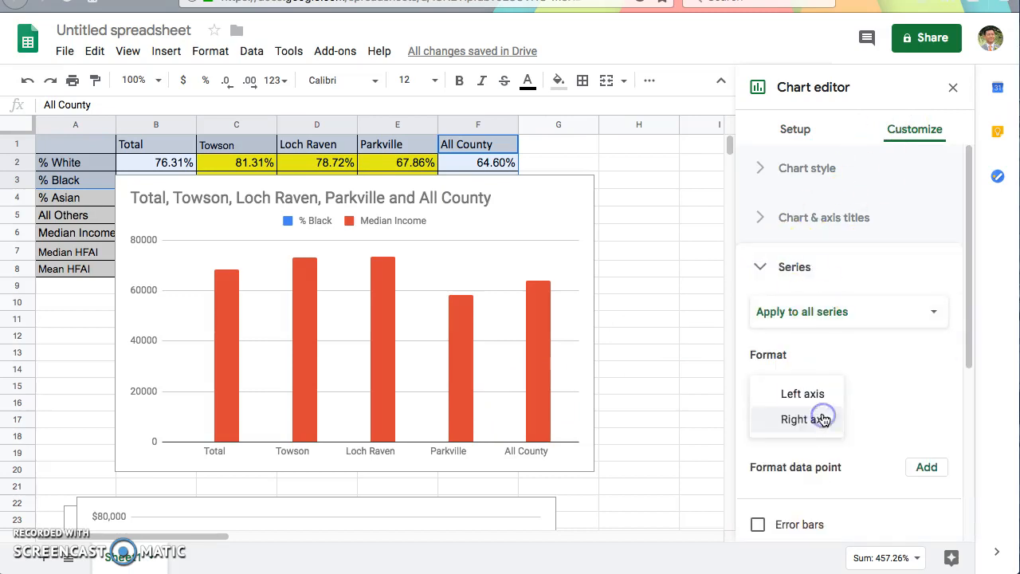
click(822, 418)
Step: Assign the Median Income series to the left axis, keeping the % Black series on the right axis
click(847, 312)
click(839, 335)
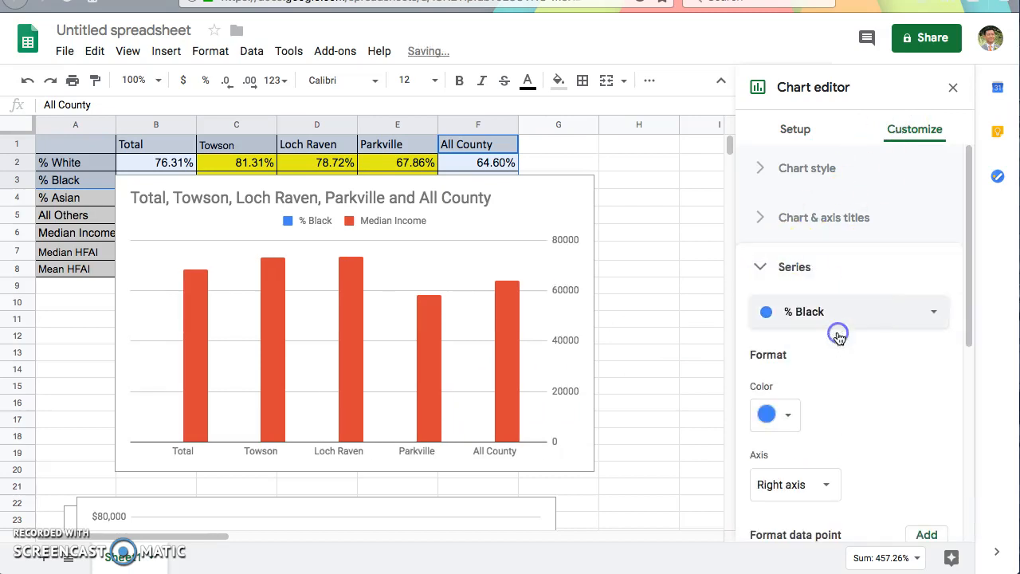
click(821, 312)
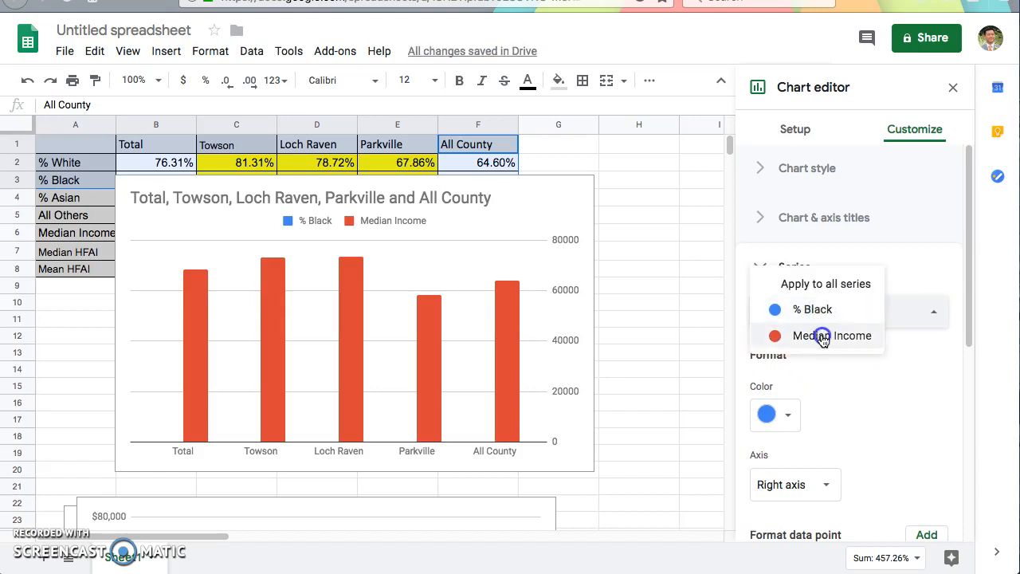
click(823, 335)
click(824, 484)
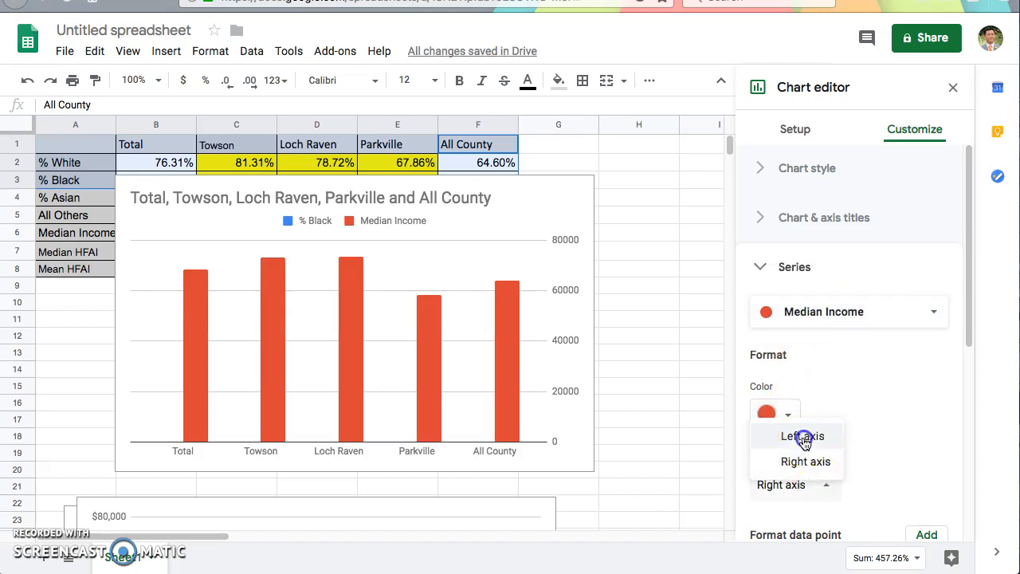
click(803, 438)
click(848, 313)
click(847, 286)
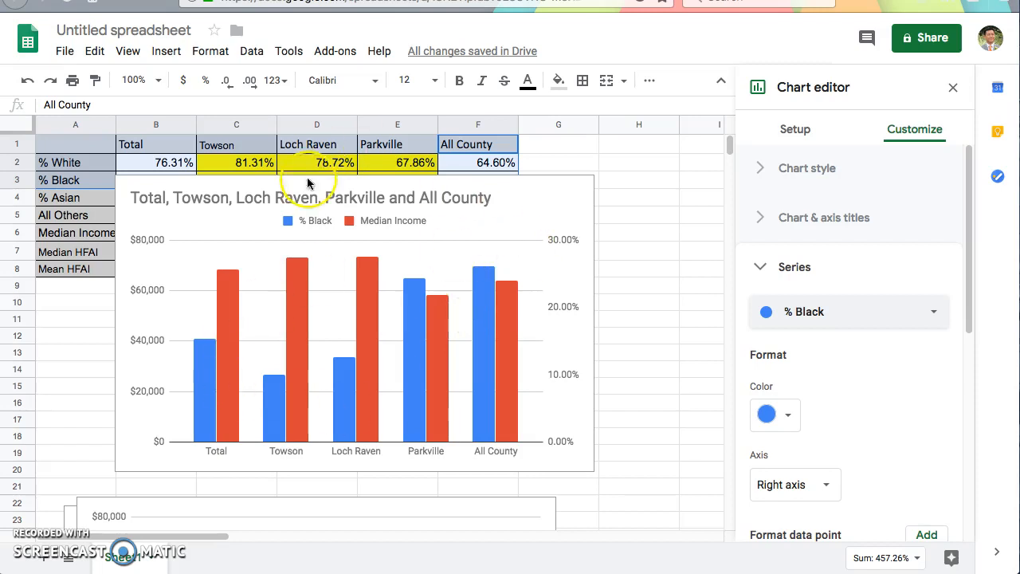
Step: Replace the combined chart's title with "%Black and Median Income by Area"
click(390, 197)
double_click(389, 196)
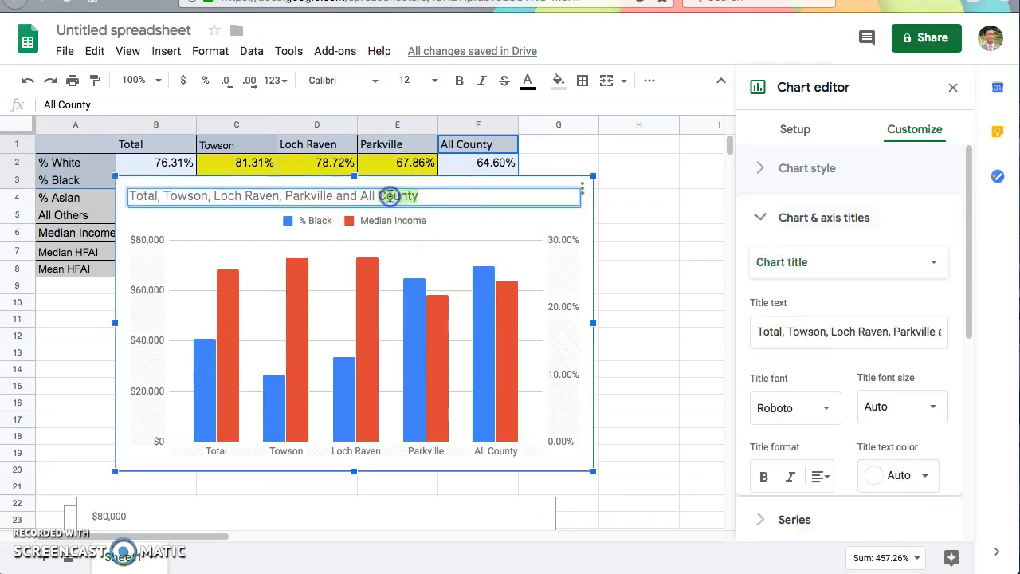
drag(417, 196, 126, 198)
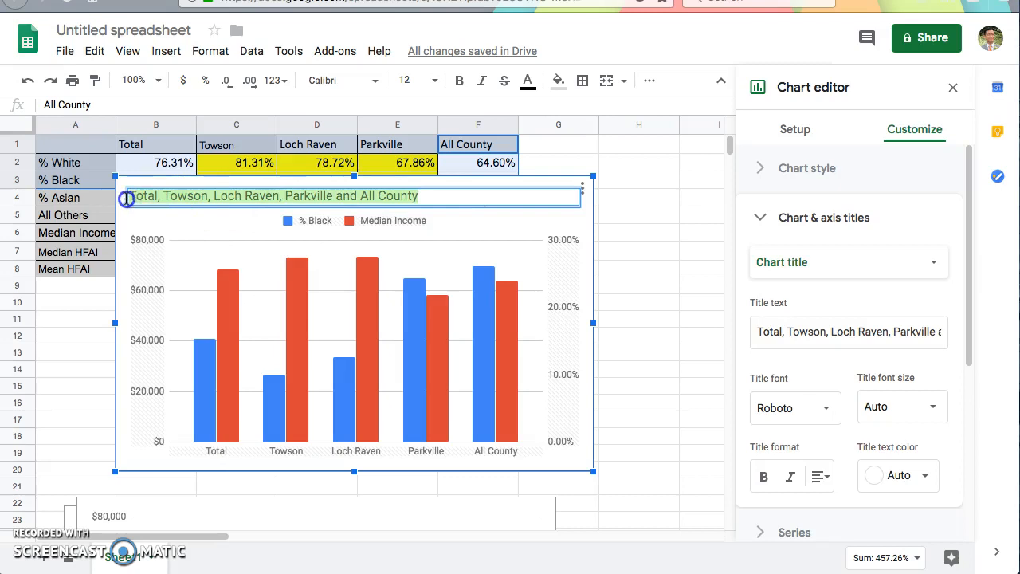
text(%)
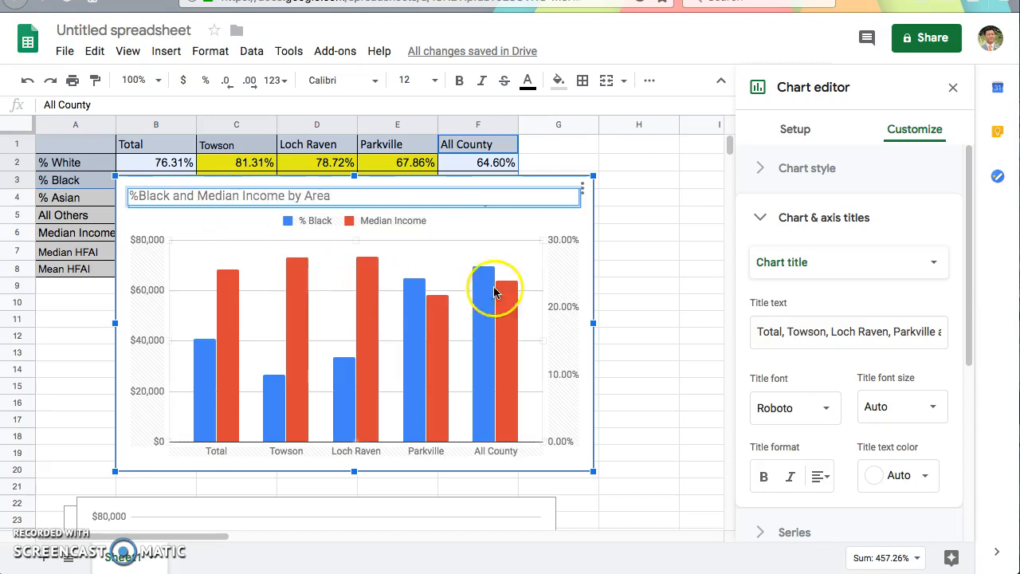
click(642, 285)
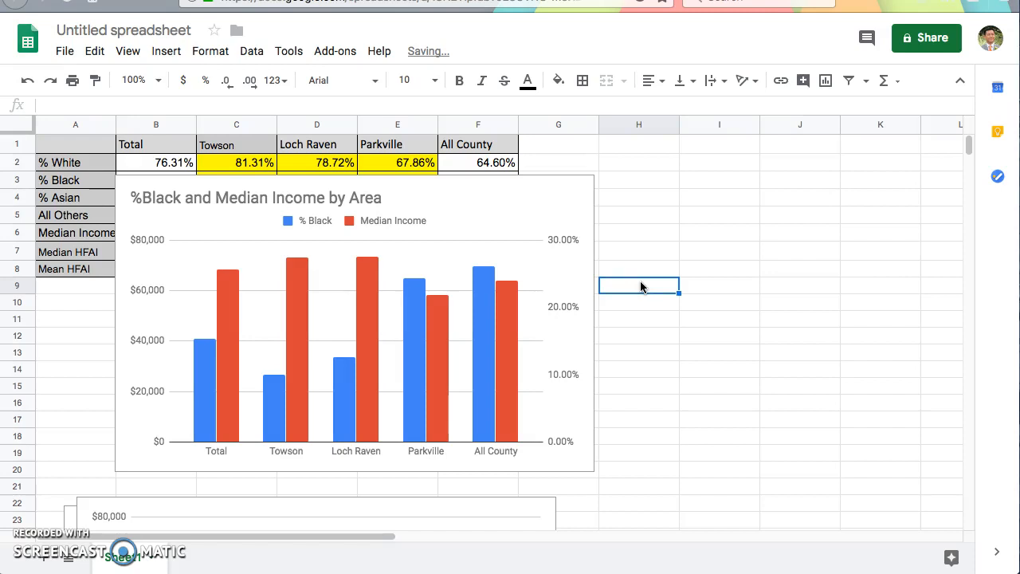